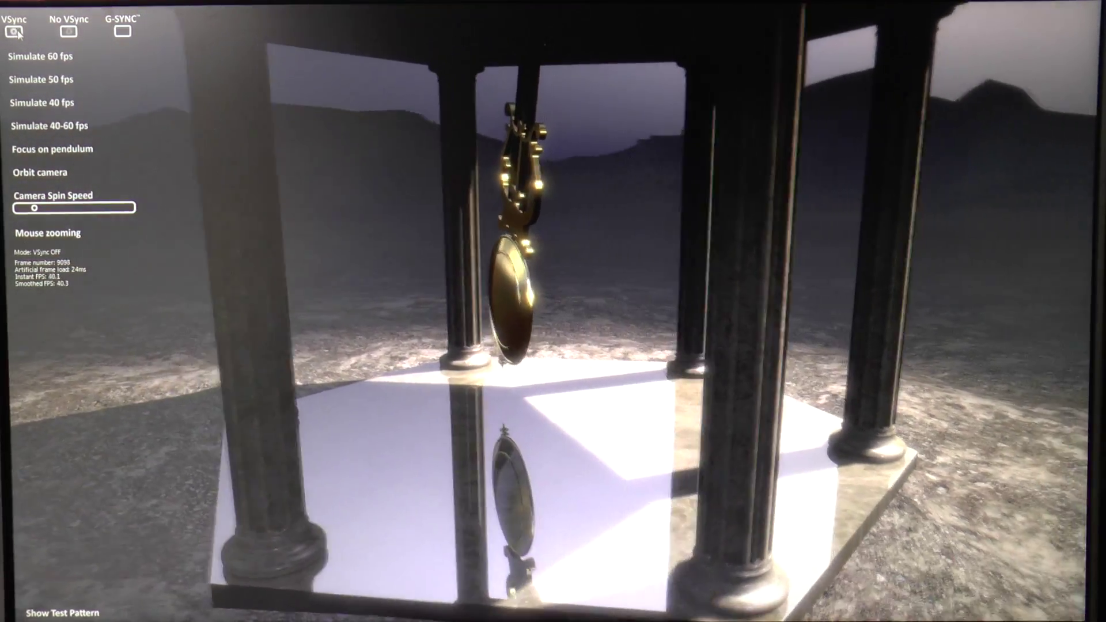
Step: Turn on VSync so the pendulum renders at about 40 fps
click(14, 31)
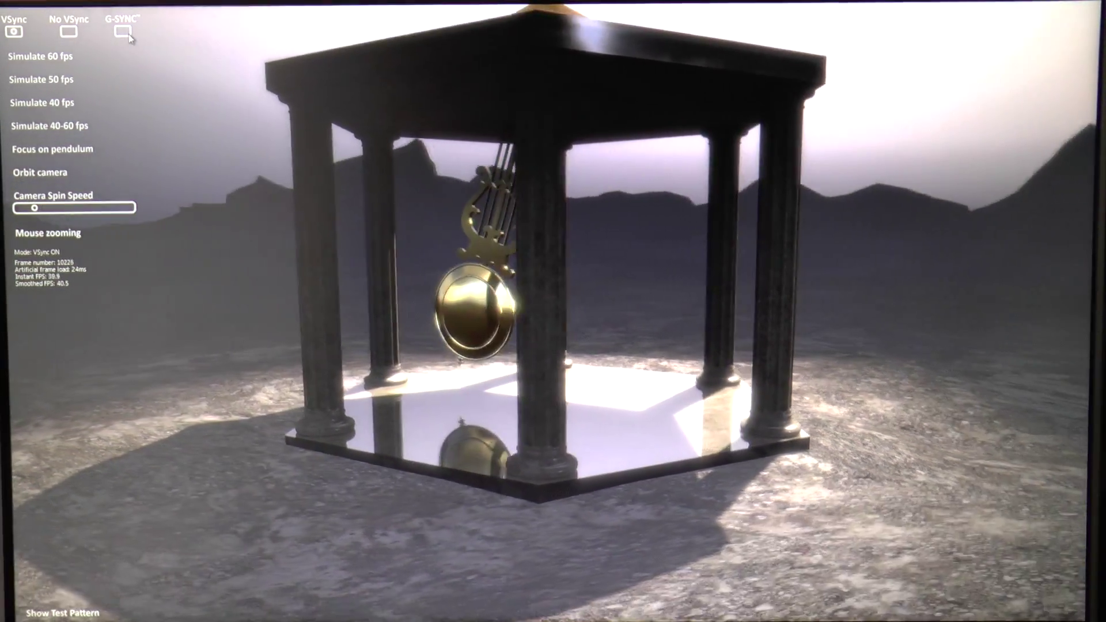
Step: Switch the pendulum demo to G-SYNC mode, holding about 41 fps
click(128, 35)
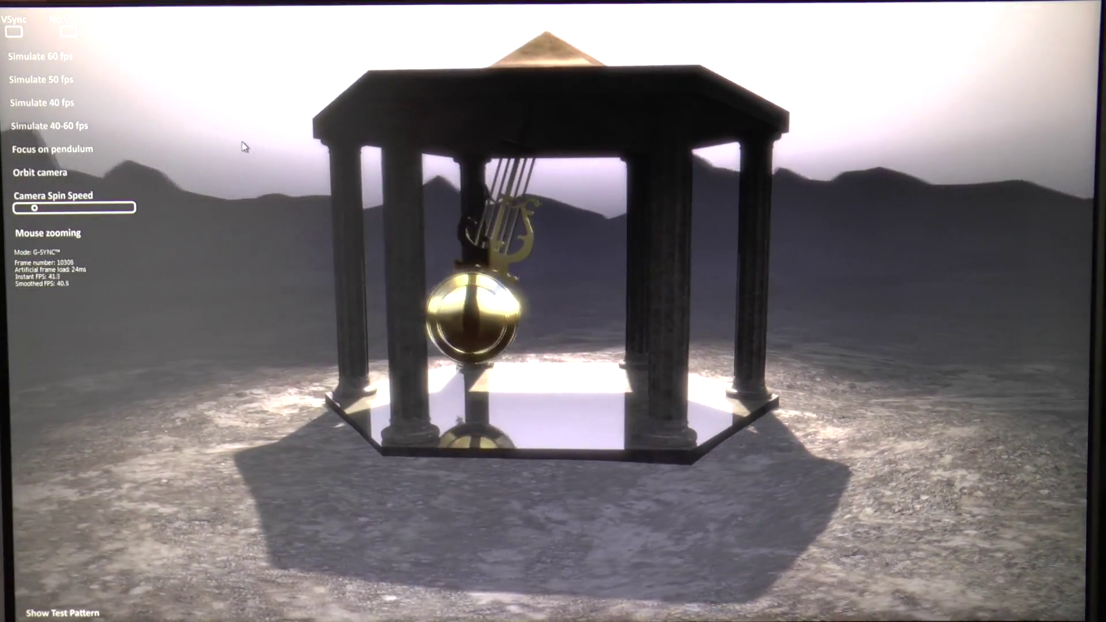